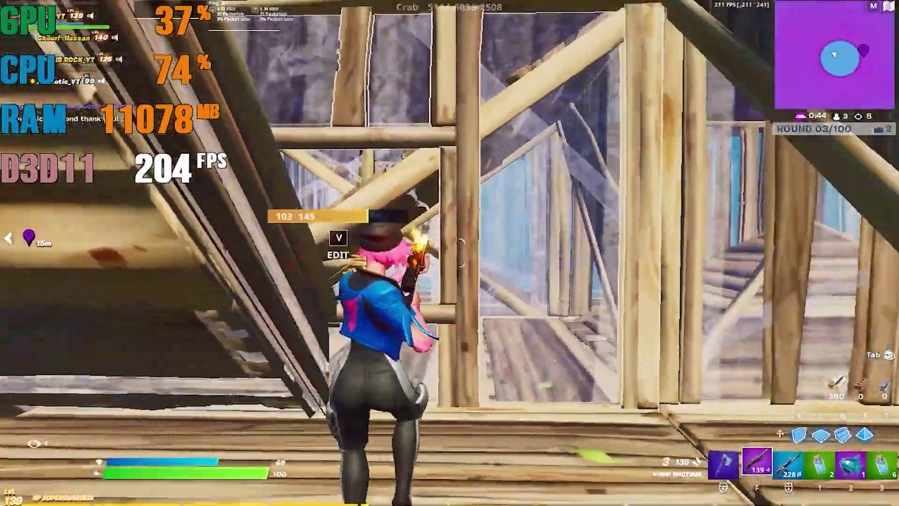
- Trade shots with the enemy using the shotgun and assault rifle while editing builds
{"action": "left_click", "coordinate": [449, 253]}
{"action": "key", "text": "3"}
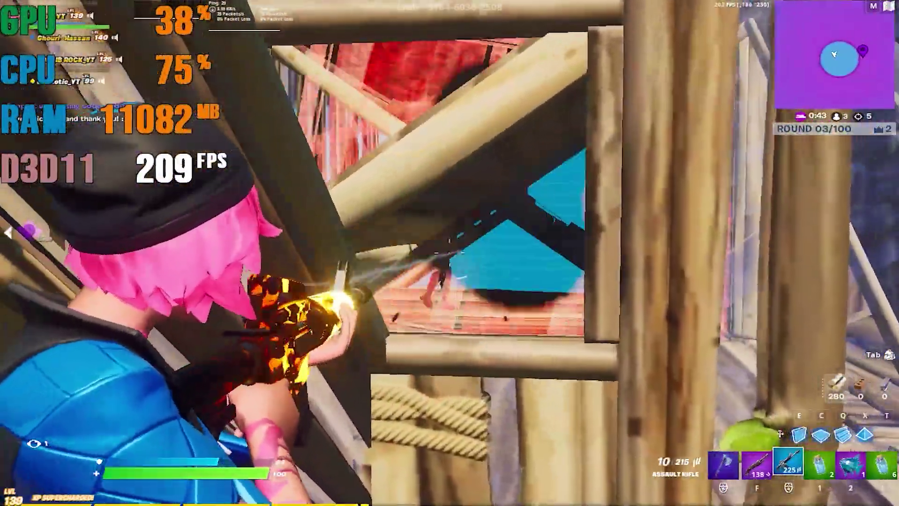
{"action": "left_click", "coordinate": [449, 253]}
{"action": "left_click", "coordinate": [449, 253]}
{"action": "key", "text": "v"}
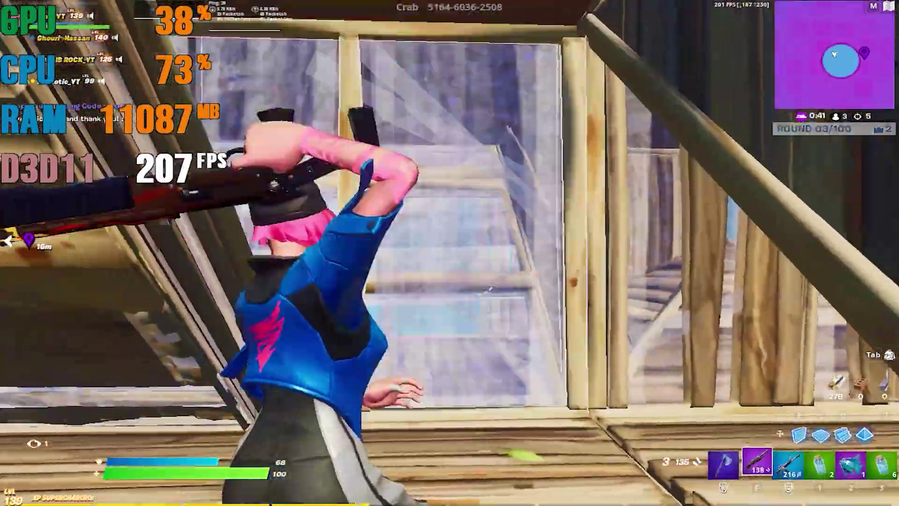
{"action": "key", "text": "f"}
{"action": "key", "text": "3"}
- Reload, edit a build piece to open a view, and eliminate the enemy
{"action": "key", "text": "v"}
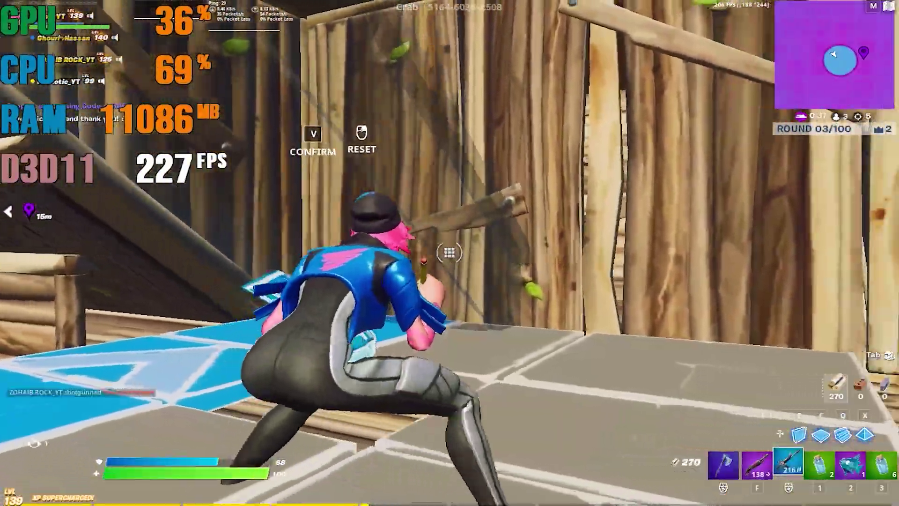
{"action": "key", "text": "1"}
{"action": "key", "text": "3"}
{"action": "key", "text": "r"}
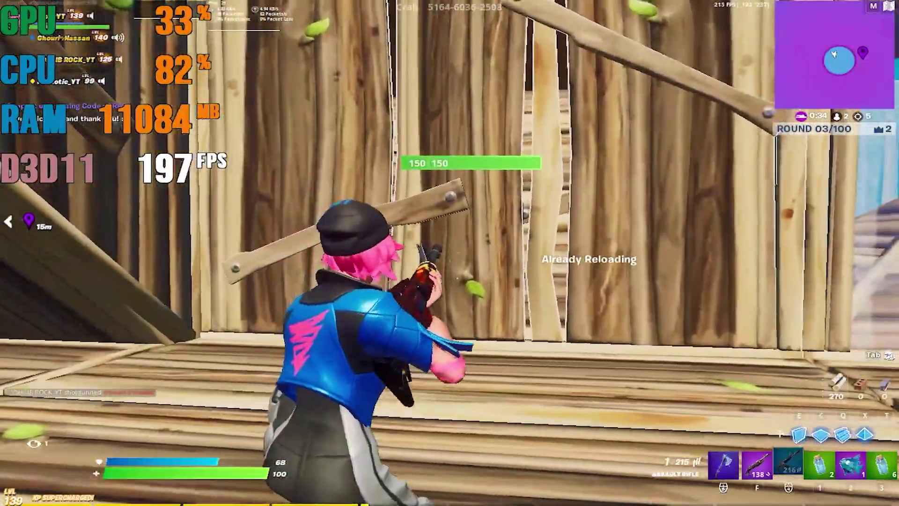
{"action": "key", "text": "v"}
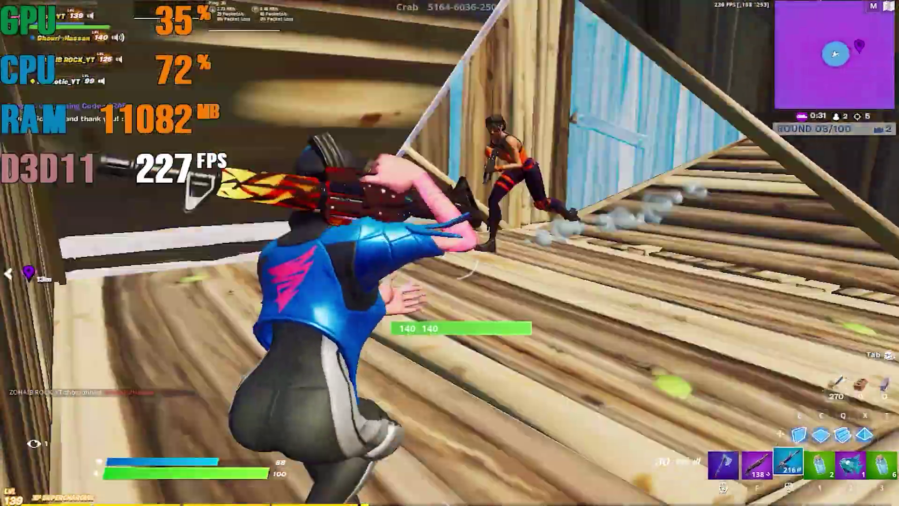
{"action": "left_click", "coordinate": [450, 253]}
{"action": "left_click", "coordinate": [450, 253]}
- Place a new build piece and run up the wooden ramps with the assault rifle
{"action": "key", "text": "c"}
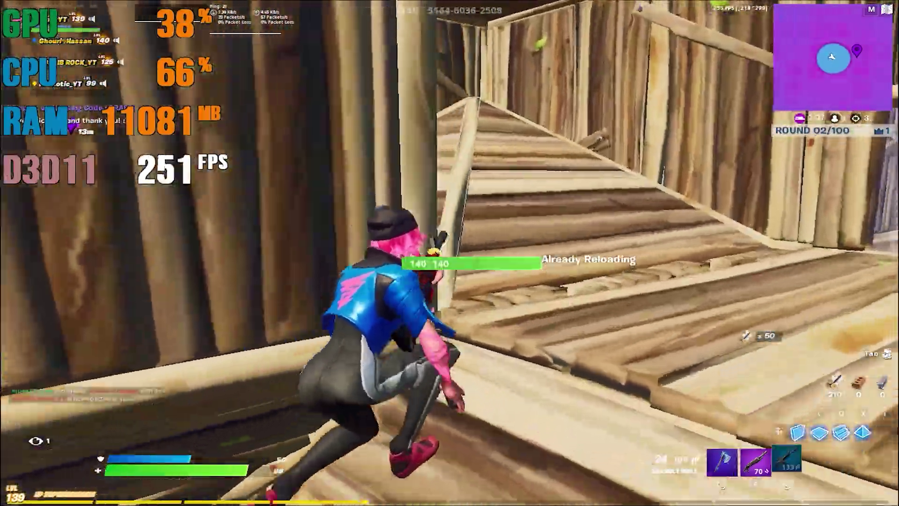
{"action": "key", "text": "1"}
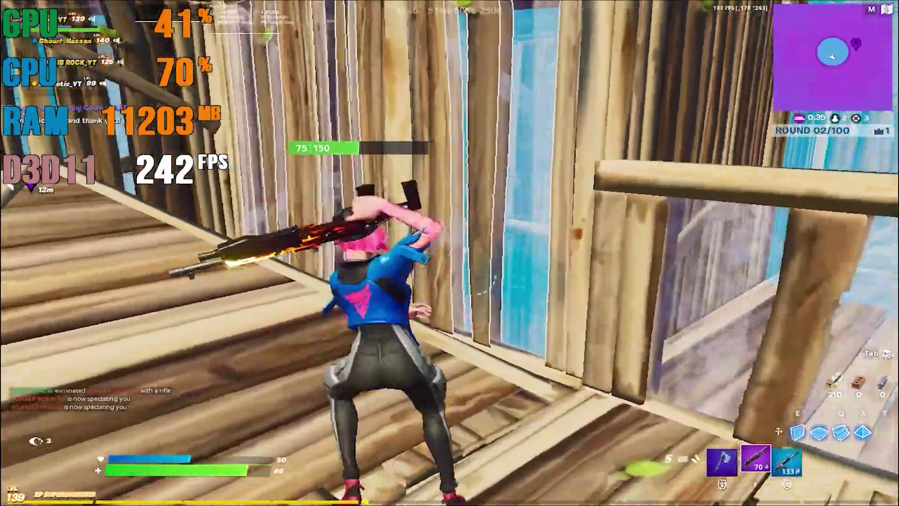
{"action": "key", "text": "w"}
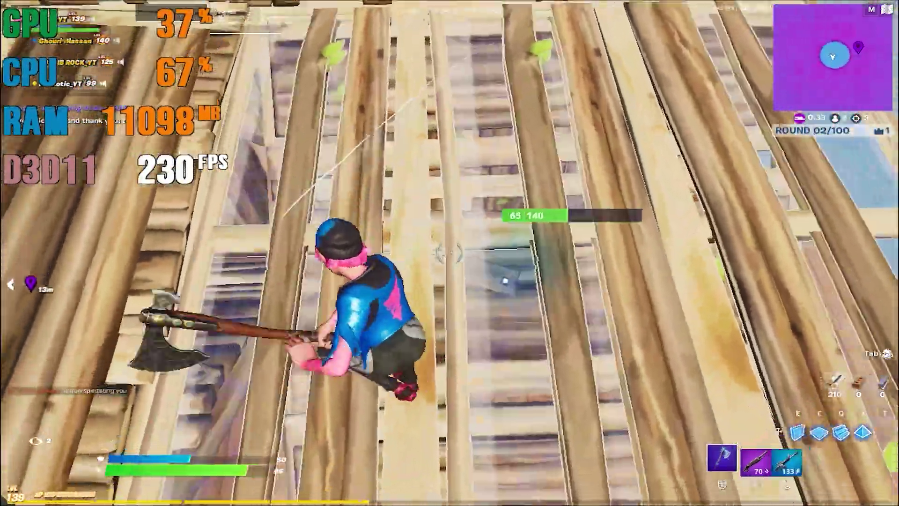
{"action": "key", "text": "3"}
{"action": "key", "text": "w"}
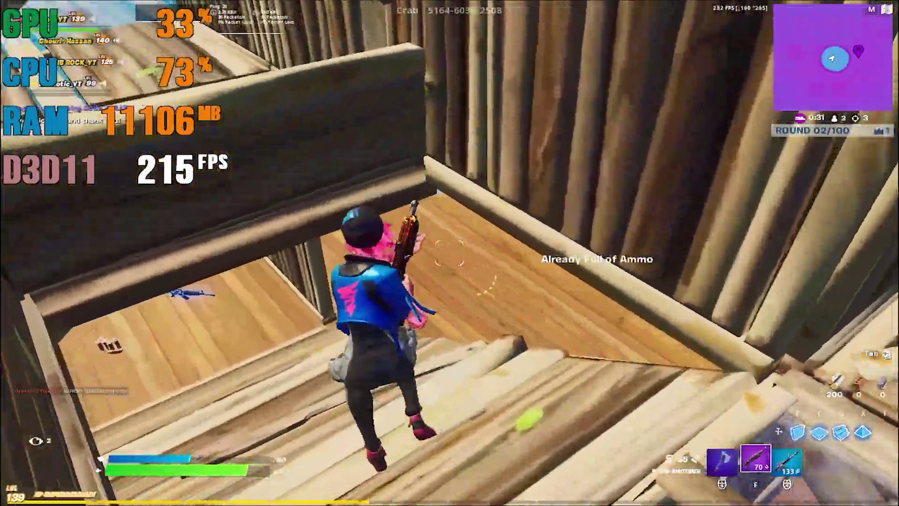
{"action": "key", "text": "w"}
{"action": "key", "text": "r"}
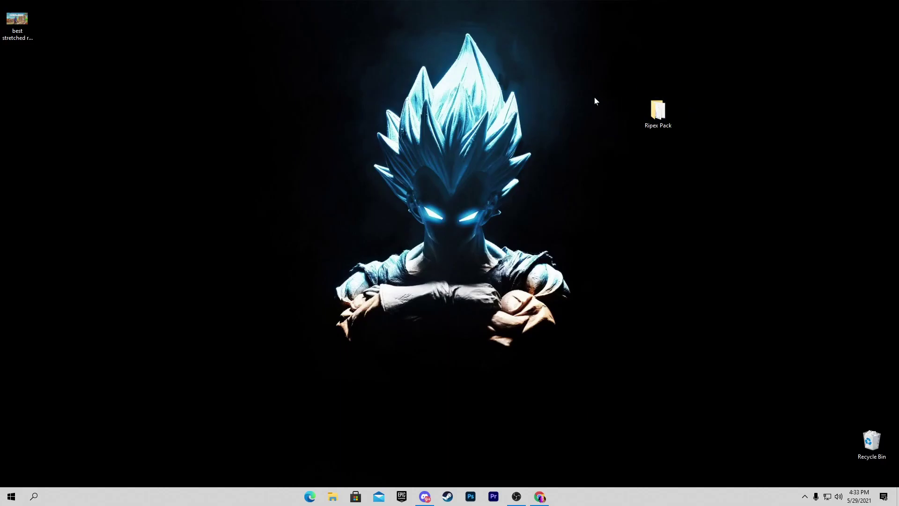
- Open the desktop's Ripex Pack folder and copy its GameUserSettings file
{"action": "double_click", "coordinate": [656, 115]}
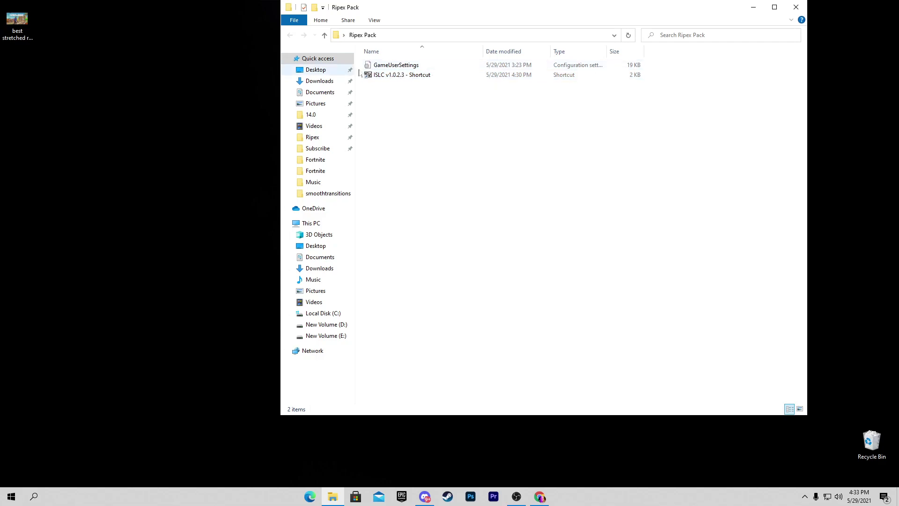
{"action": "right_click", "coordinate": [386, 65]}
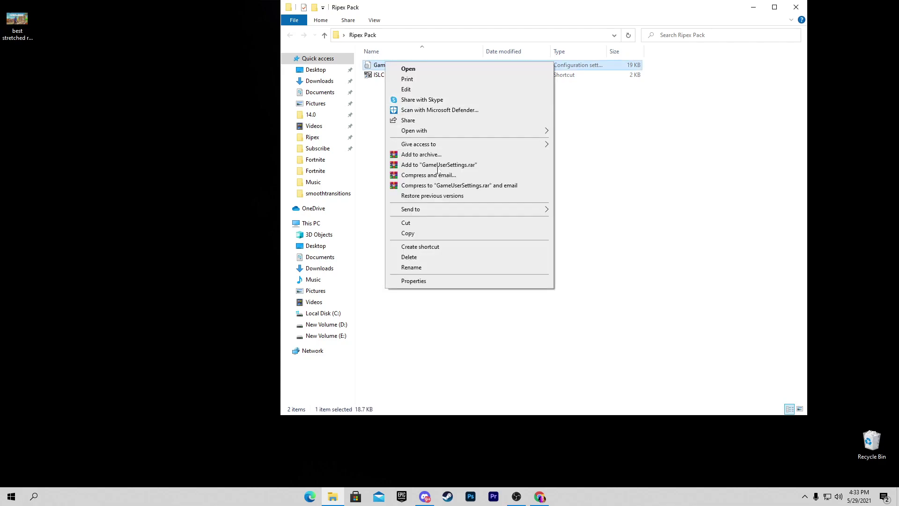
{"action": "left_click", "coordinate": [409, 234]}
{"action": "left_click", "coordinate": [203, 166]}
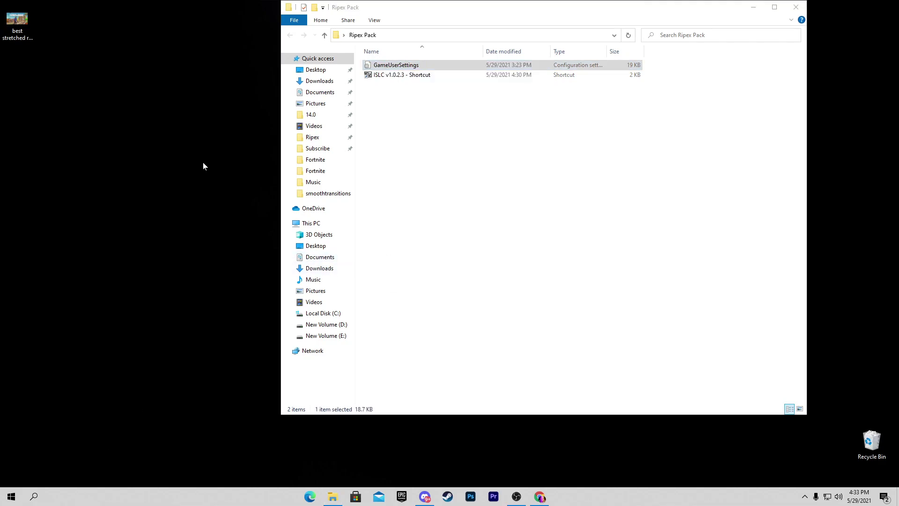
- Open the AppData folder from the Run prompt and maximize its window
{"action": "key", "text": "super+r"}
{"action": "key", "text": "End"}
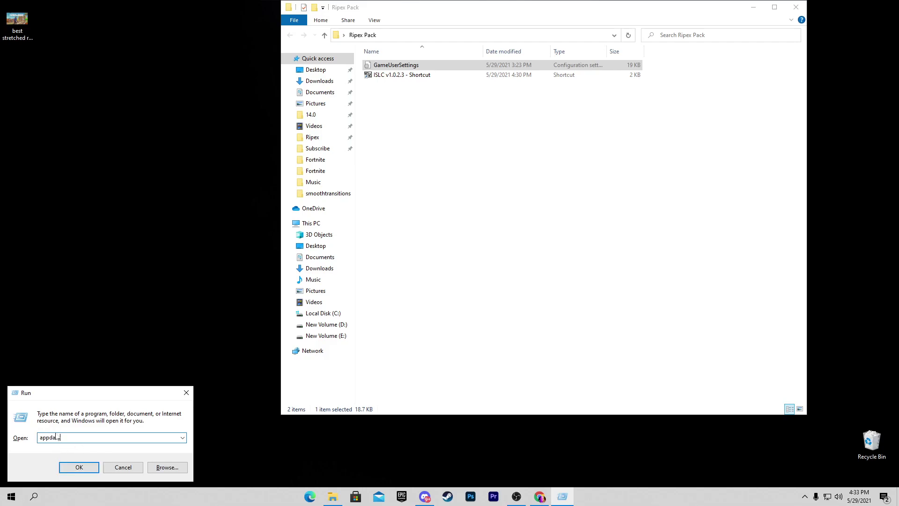
{"action": "left_click", "coordinate": [85, 469]}
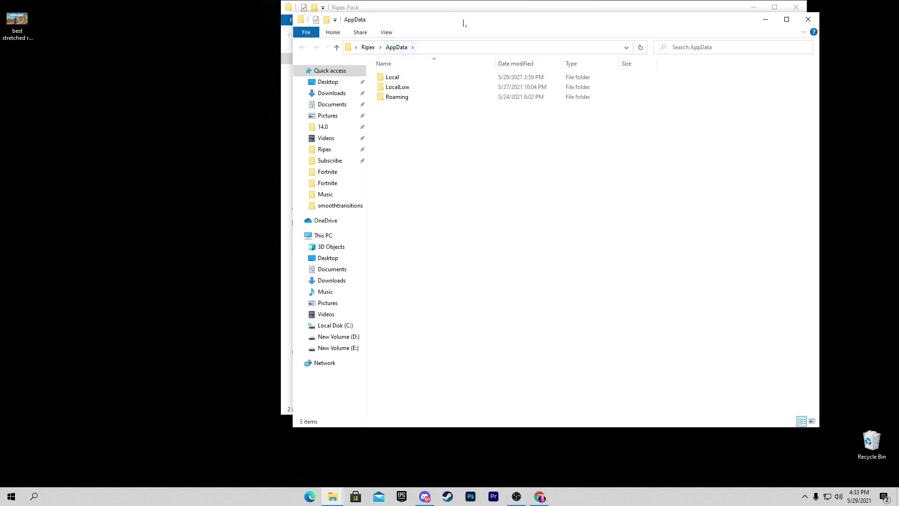
{"action": "double_click", "coordinate": [466, 24]}
- Browse to Local\FortniteGame\Saved\Config\WindowsClient, then shrink the window and move it beside Ripex Pack
{"action": "double_click", "coordinate": [100, 62]}
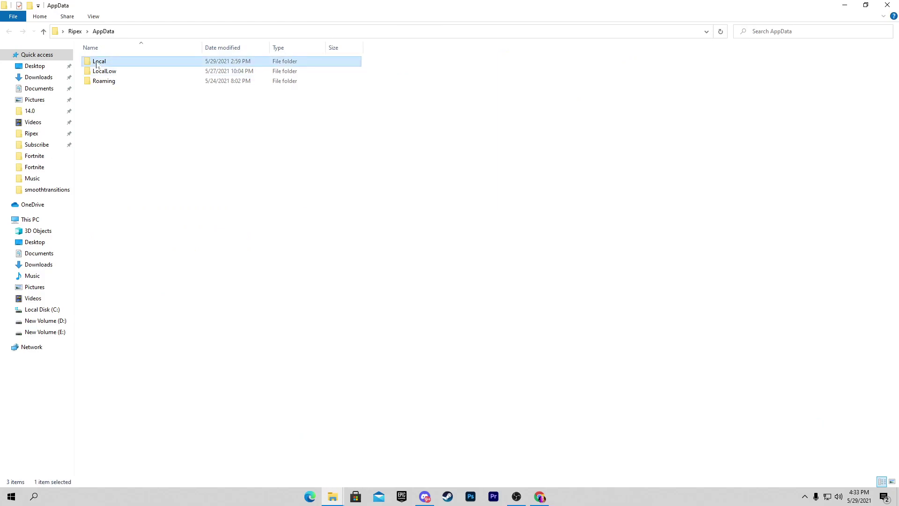
{"action": "double_click", "coordinate": [113, 219]}
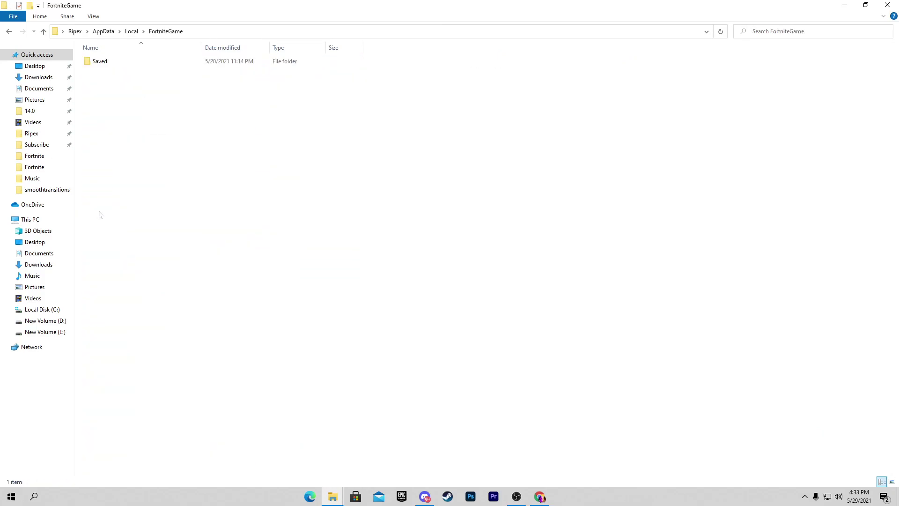
{"action": "double_click", "coordinate": [102, 64]}
{"action": "double_click", "coordinate": [120, 71]}
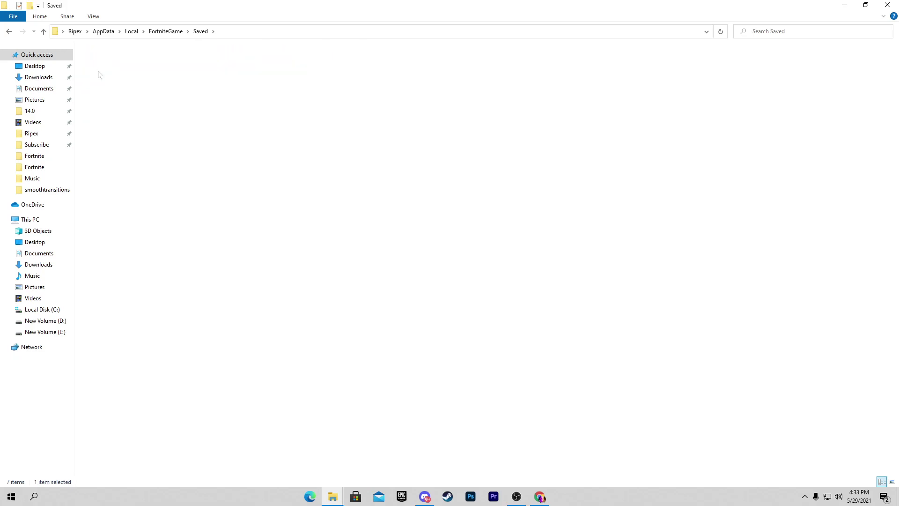
{"action": "double_click", "coordinate": [120, 72]}
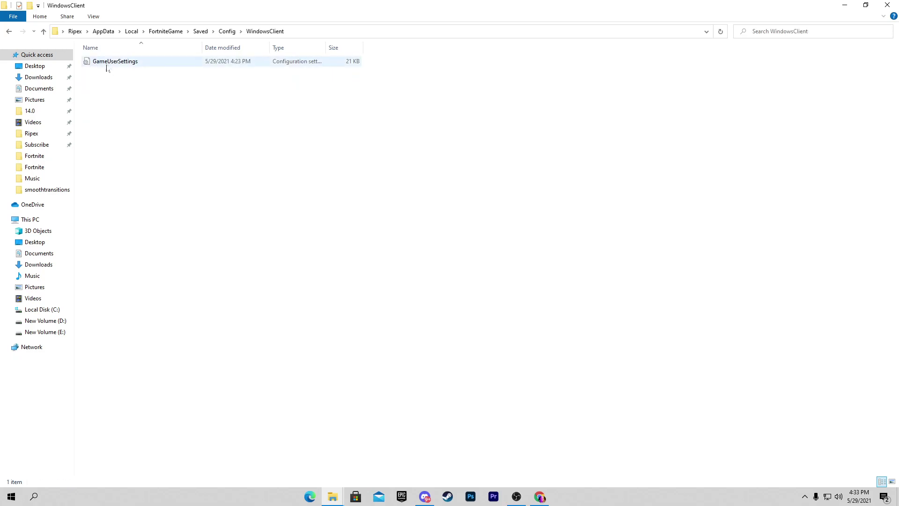
{"action": "double_click", "coordinate": [493, 11]}
{"action": "left_click_drag", "start_coordinate": [490, 22], "coordinate": [510, 181]}
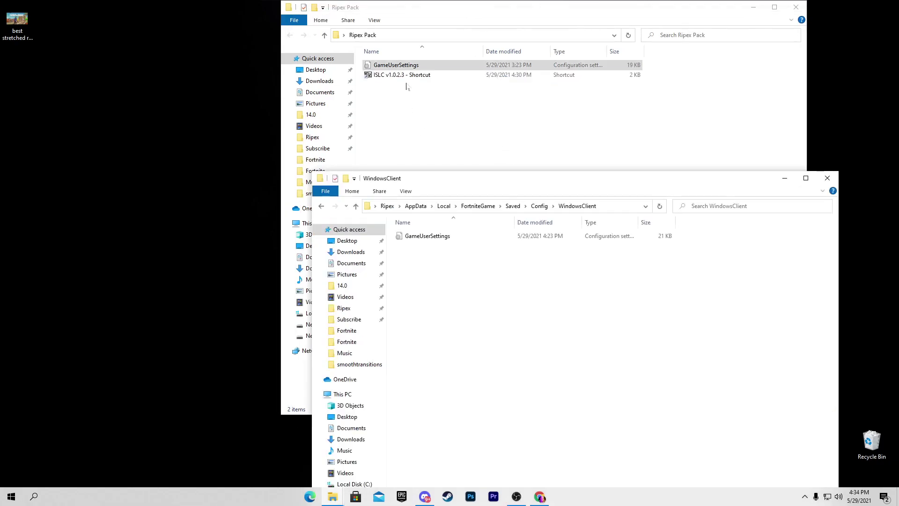
- Move GameUserSettings into WindowsClient replacing the old file, close that window, and select the ISLC shortcut
{"action": "left_click_drag", "start_coordinate": [393, 66], "coordinate": [524, 300]}
{"action": "left_click", "coordinate": [399, 183]}
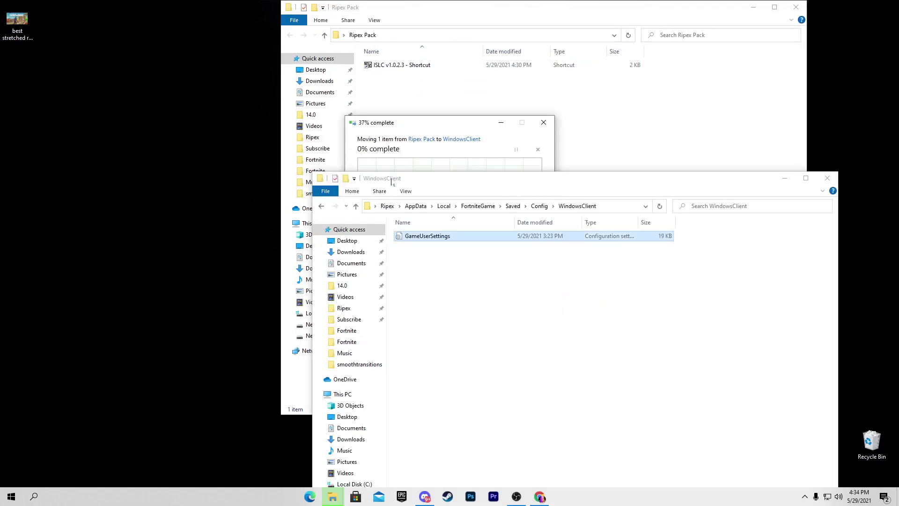
{"action": "left_click", "coordinate": [822, 178]}
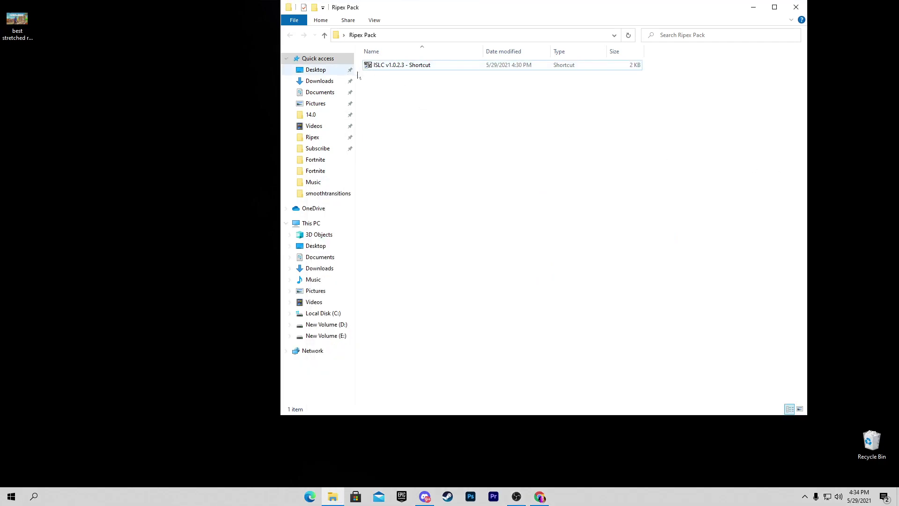
{"action": "left_click", "coordinate": [409, 69]}
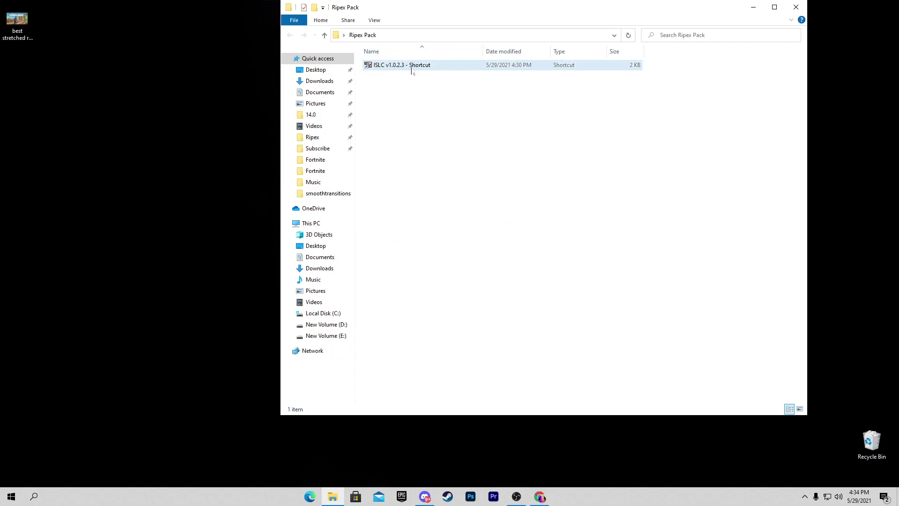
- Extract the ISLC v1.0.2.3 self-extracting archive to the Desktop and close the Ripex Pack window
{"action": "double_click", "coordinate": [412, 69]}
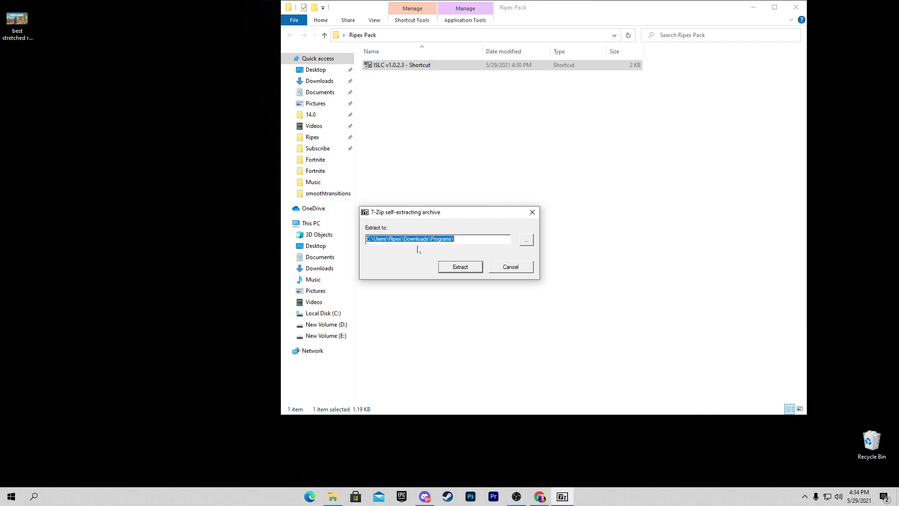
{"action": "left_click", "coordinate": [524, 241]}
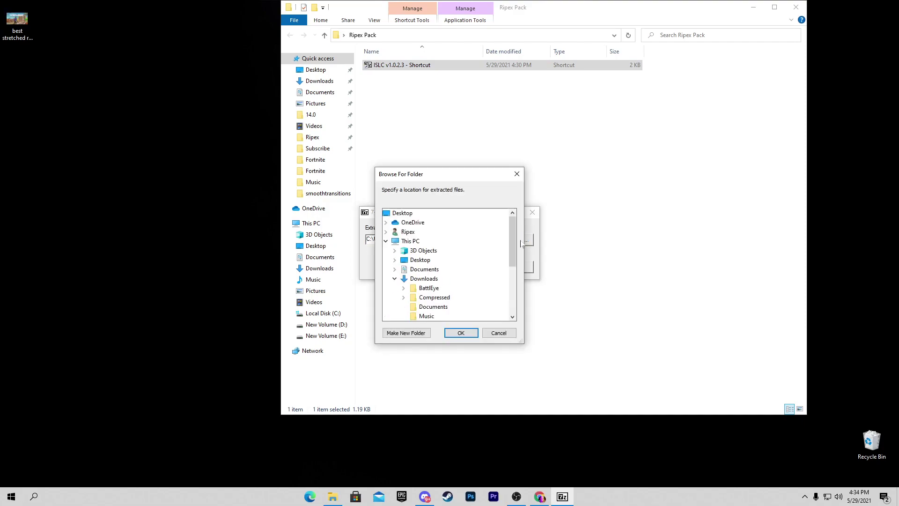
{"action": "left_click", "coordinate": [467, 333]}
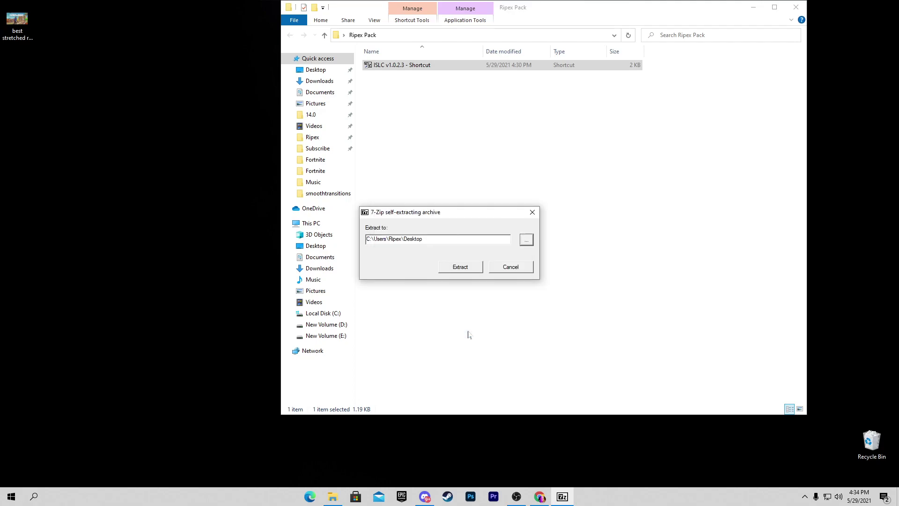
{"action": "left_click", "coordinate": [463, 270]}
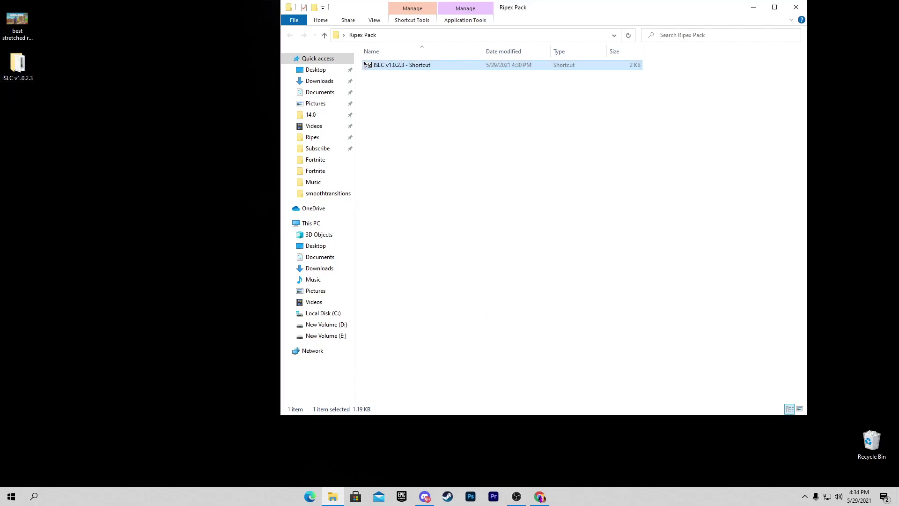
{"action": "left_click", "coordinate": [795, 7]}
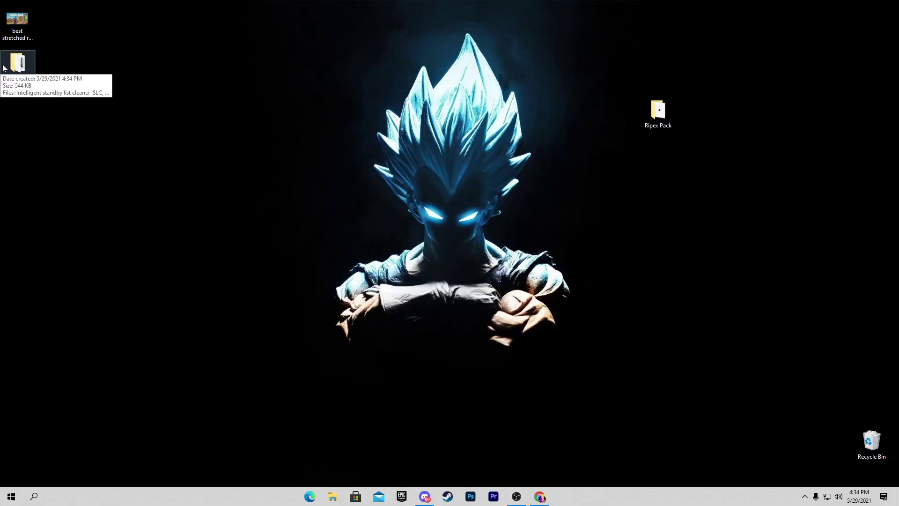
- In the ISLC v1.0.2.3 folder, enable 'Run this program as an administrator' in the ISLC exe's Compatibility properties
{"action": "left_click_drag", "start_coordinate": [3, 68], "coordinate": [255, 71]}
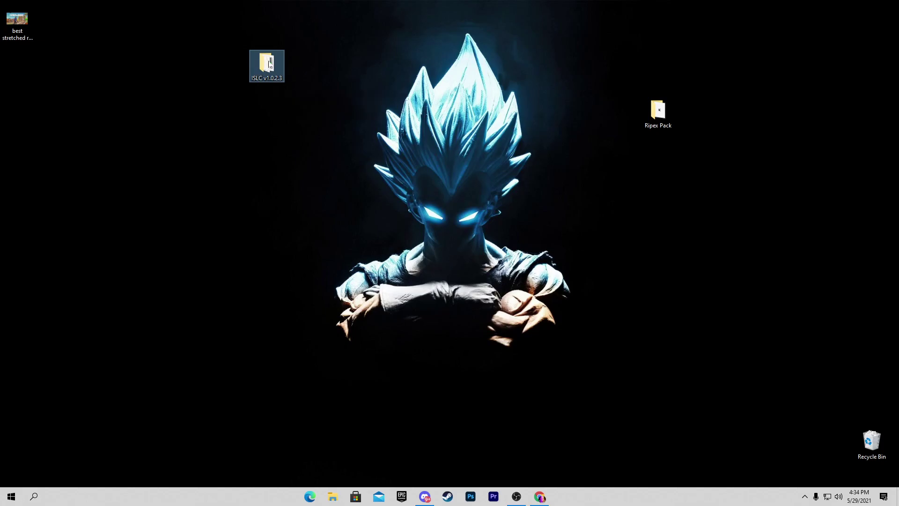
{"action": "double_click", "coordinate": [270, 64]}
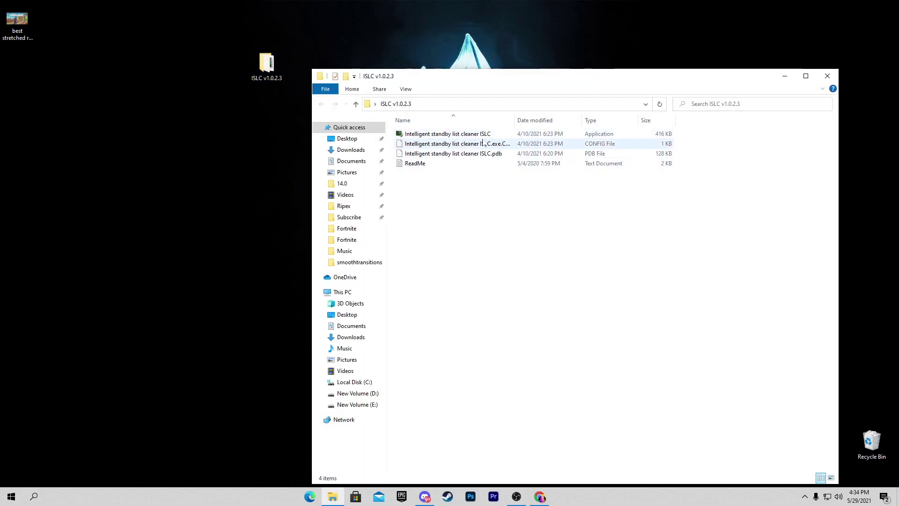
{"action": "right_click", "coordinate": [422, 137]}
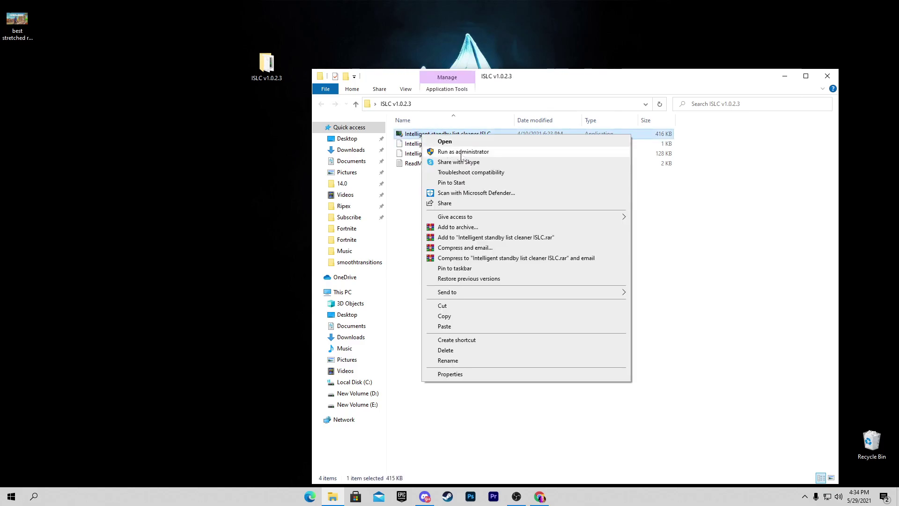
{"action": "left_click", "coordinate": [461, 375]}
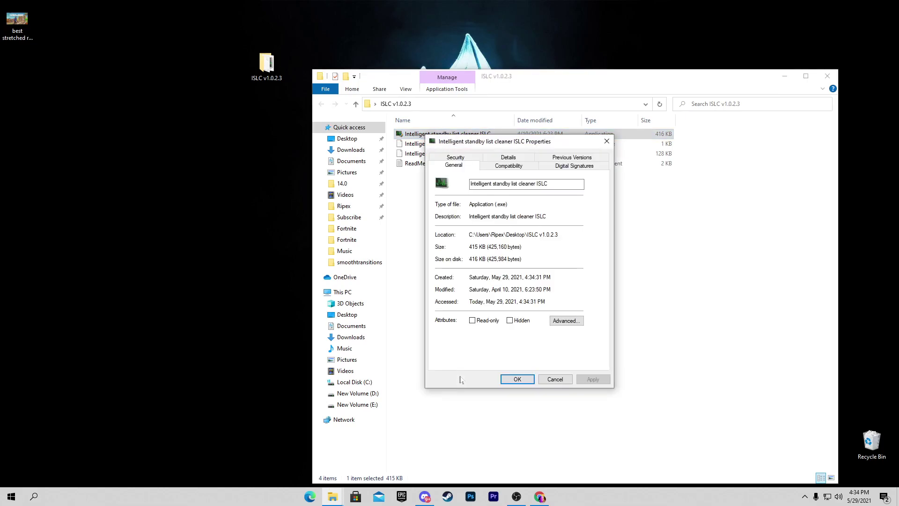
{"action": "left_click", "coordinate": [509, 167]}
{"action": "left_click", "coordinate": [443, 315]}
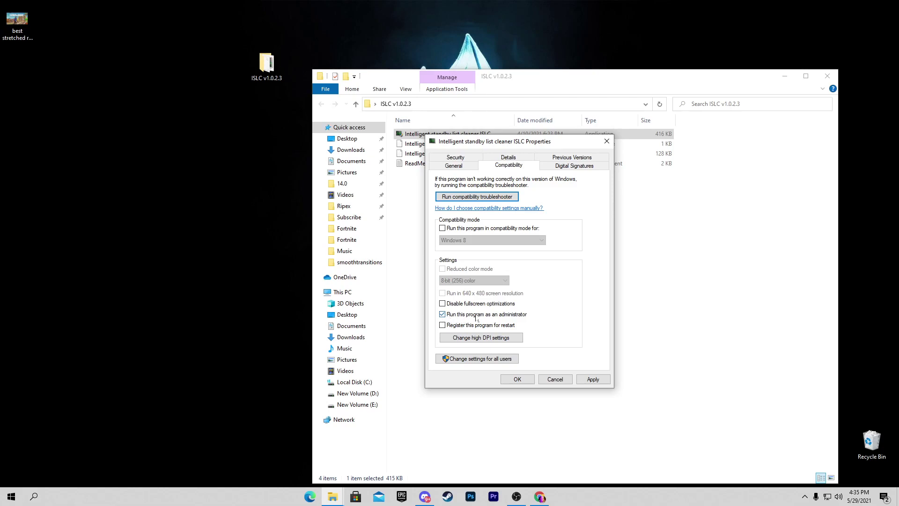
{"action": "left_click", "coordinate": [592, 381]}
{"action": "left_click", "coordinate": [503, 381]}
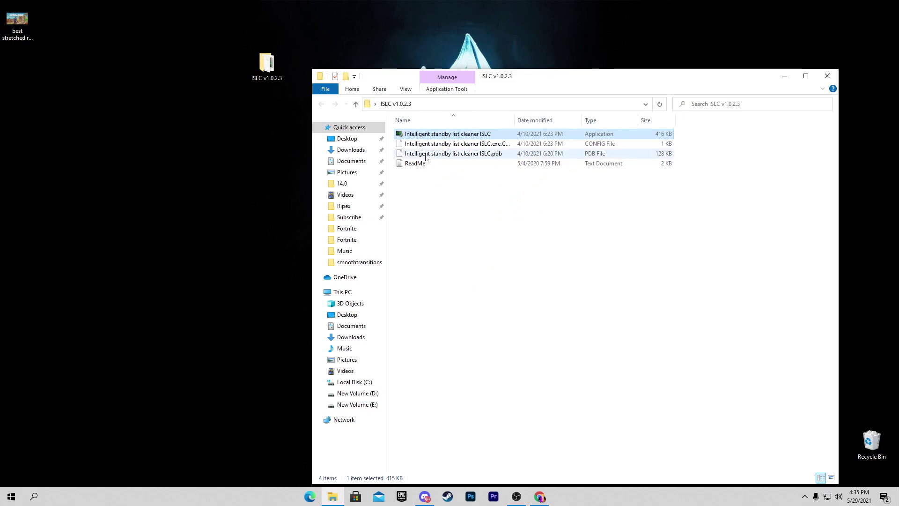
- Launch ISLC with administrator approval, minimize Explorer, and reposition the ISLC window
{"action": "double_click", "coordinate": [429, 135]}
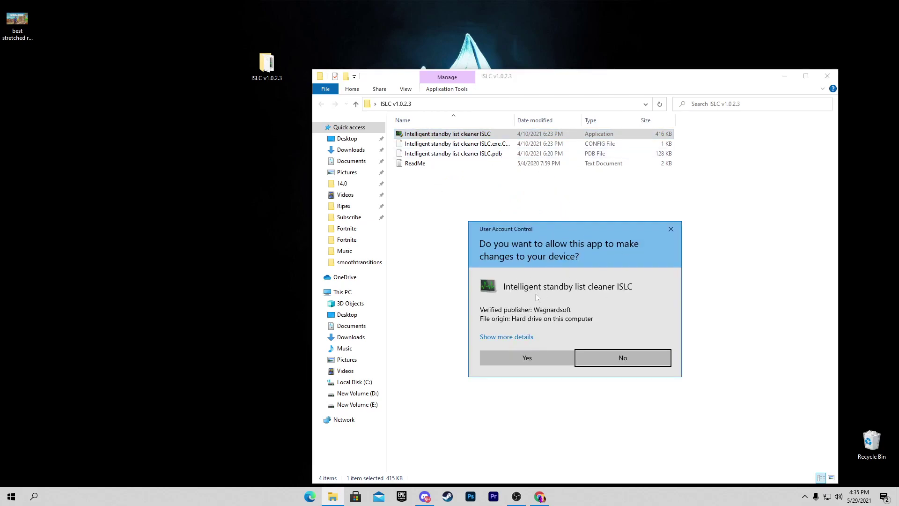
{"action": "left_click", "coordinate": [536, 360]}
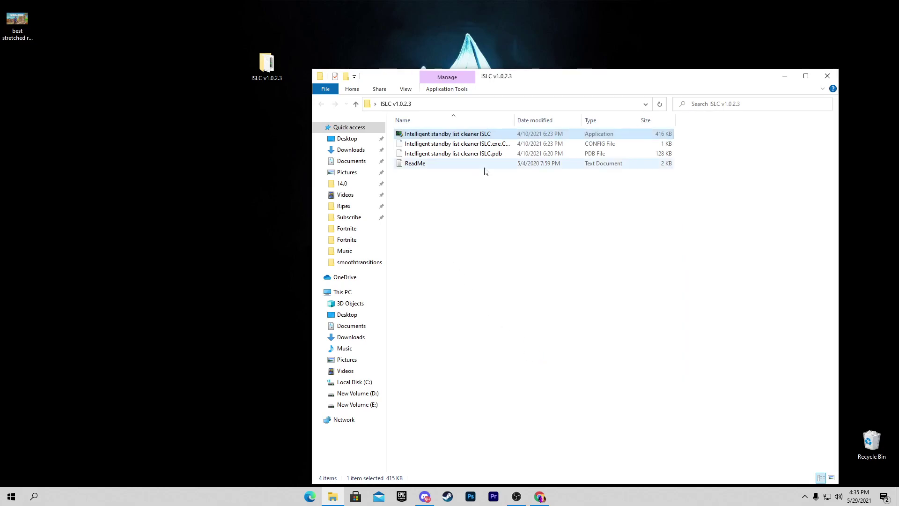
{"action": "left_click", "coordinate": [778, 78]}
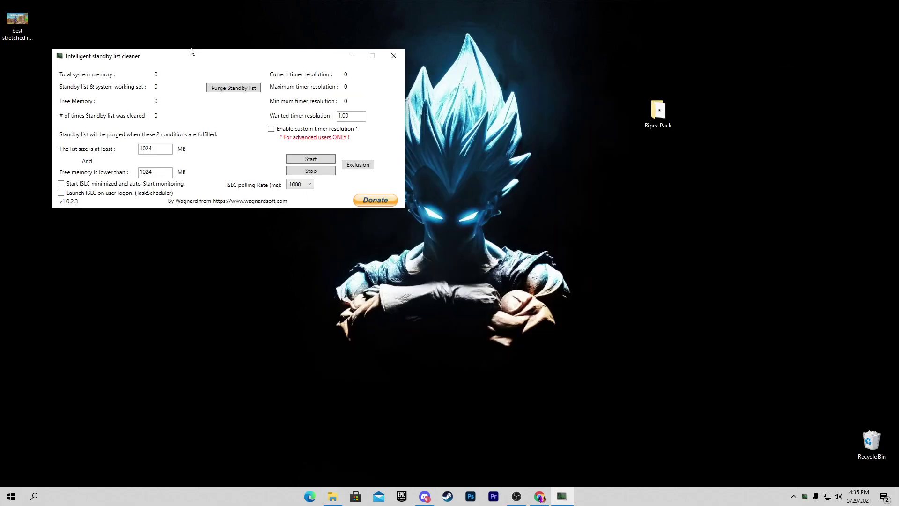
{"action": "left_click_drag", "start_coordinate": [174, 56], "coordinate": [397, 84]}
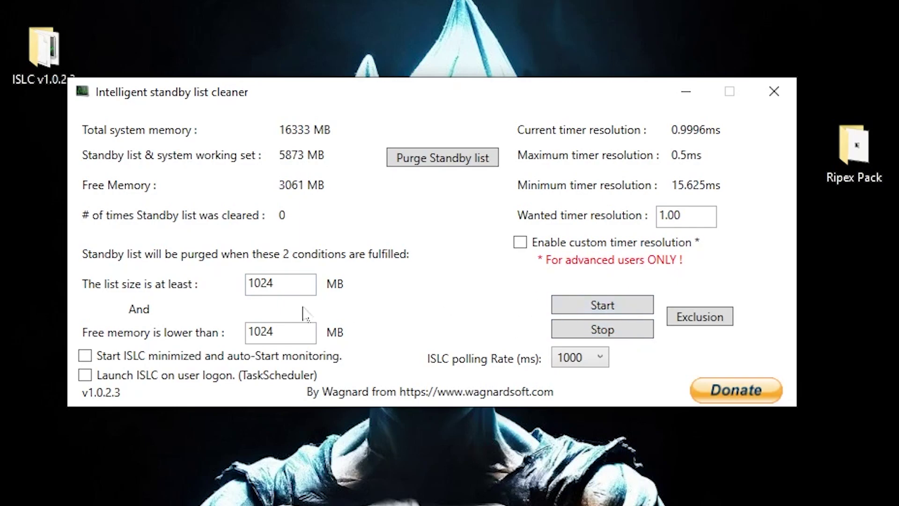
- Keep the list-size threshold at 1024 MB and set the free-memory threshold to 8096 MB
{"action": "key", "text": "Tab"}
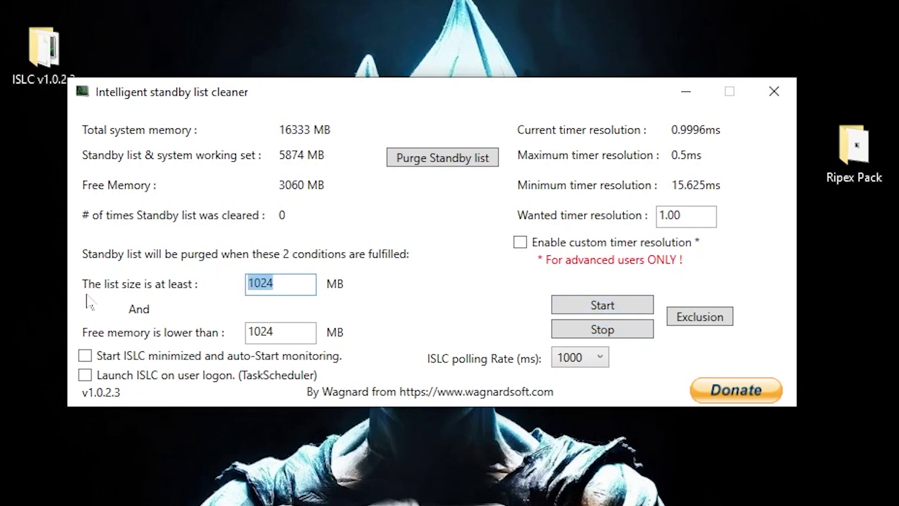
{"action": "left_click", "coordinate": [273, 284]}
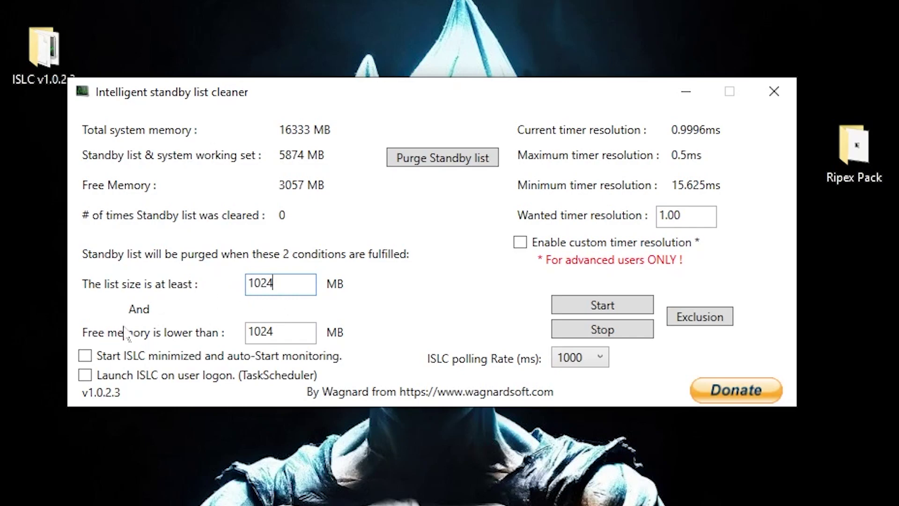
{"action": "left_click", "coordinate": [252, 331]}
{"action": "double_click", "coordinate": [252, 331]}
{"action": "type", "text": "8096"}
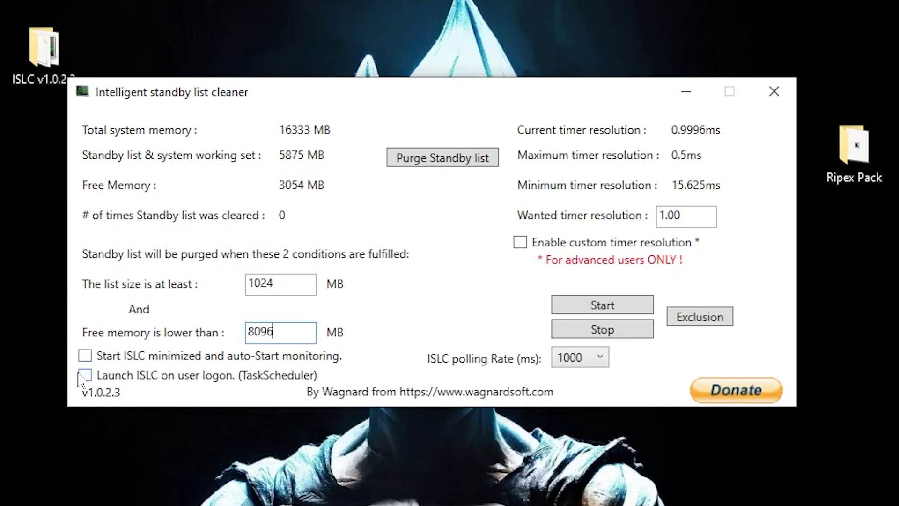
- Enable the custom timer resolution and set the wanted timer resolution to 0.50
{"action": "left_click", "coordinate": [519, 242]}
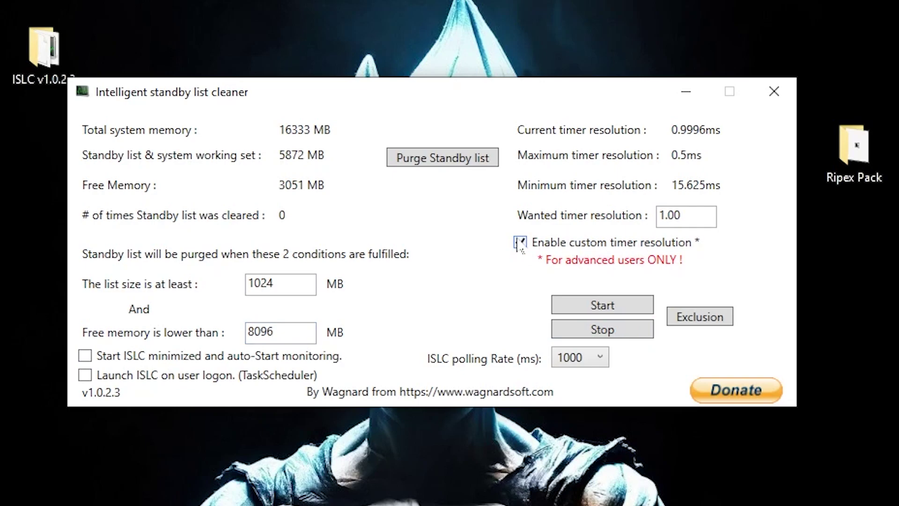
{"action": "key", "text": "Tab"}
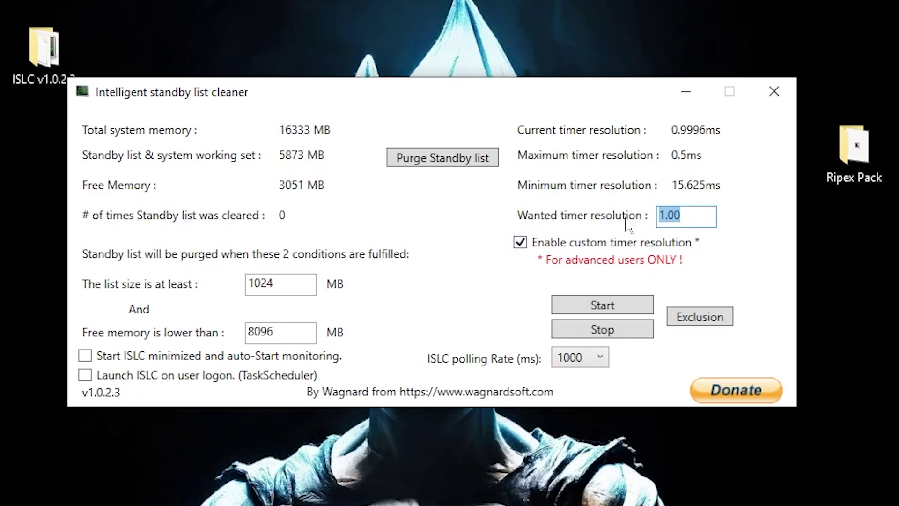
{"action": "key", "text": "BackSpace"}
{"action": "type", "text": "0.50"}
- Keep the polling rate at 1000 ms, start monitoring, and minimise ISLC
{"action": "left_click", "coordinate": [577, 359]}
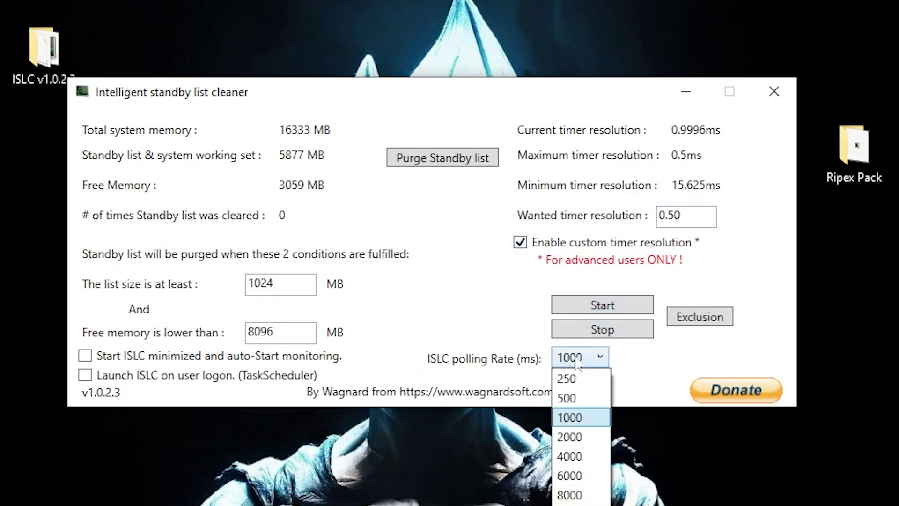
{"action": "left_click", "coordinate": [573, 417]}
{"action": "left_click", "coordinate": [601, 307]}
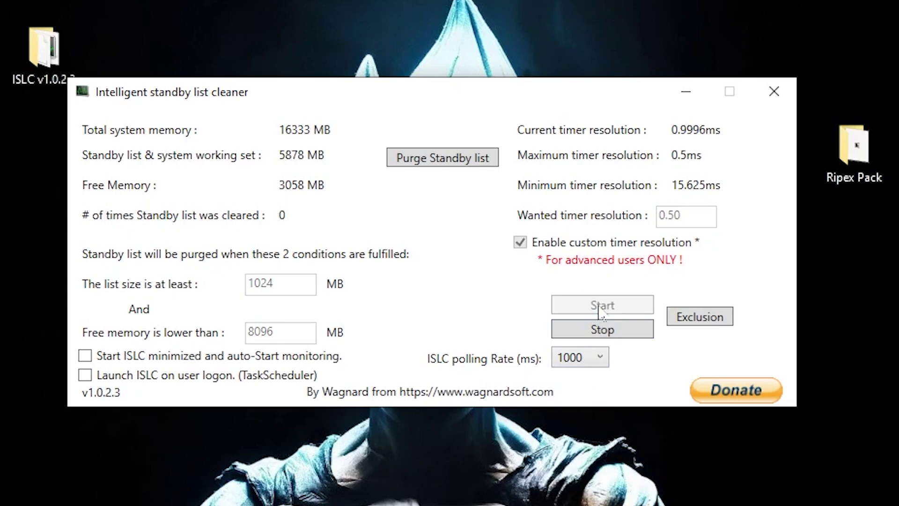
{"action": "left_click", "coordinate": [685, 91]}
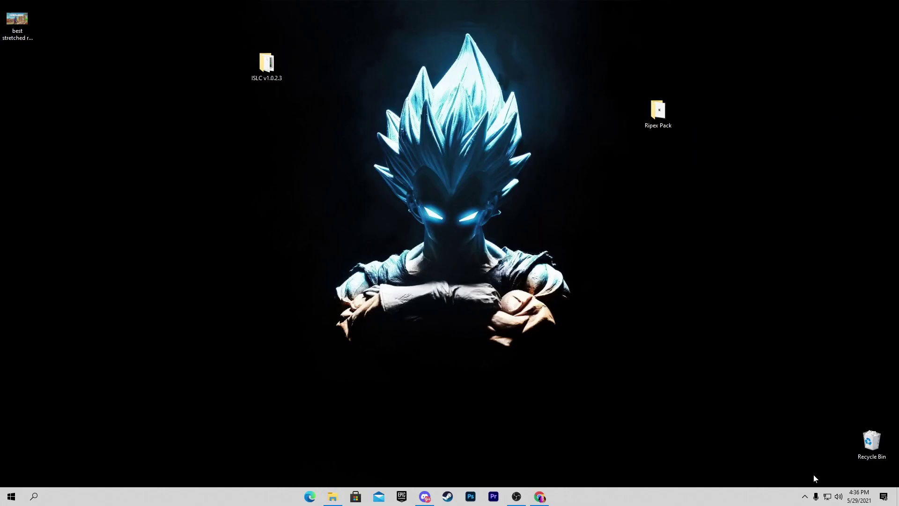
- Launch NVIDIA Control Panel from the desktop's right-click menu
{"action": "left_click", "coordinate": [805, 496]}
{"action": "right_click", "coordinate": [209, 159]}
{"action": "left_click", "coordinate": [235, 231]}
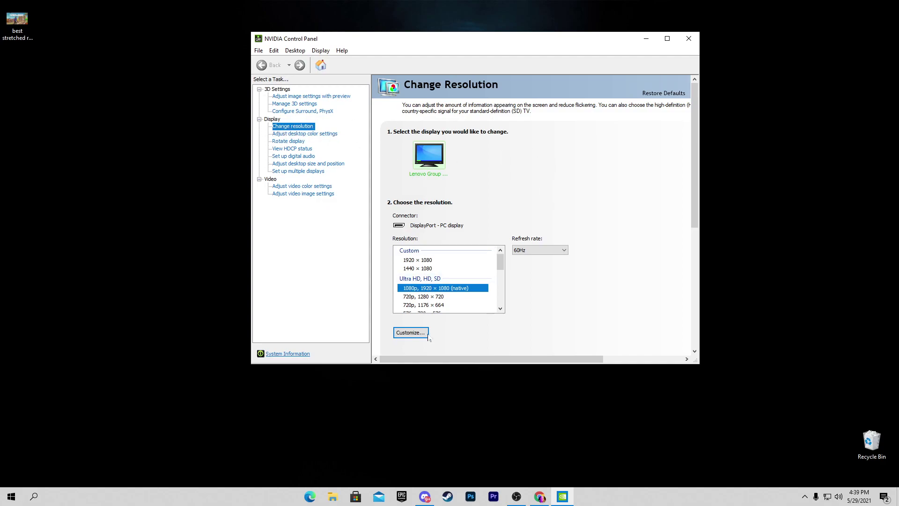
- Create a new custom resolution with 1280 horizontal pixels and 800 vertical lines
{"action": "left_click", "coordinate": [408, 334]}
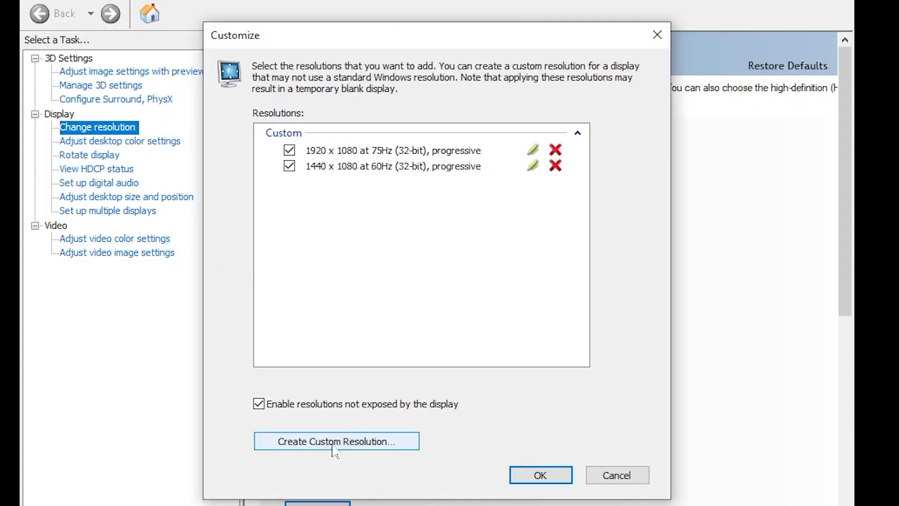
{"action": "left_click", "coordinate": [418, 295]}
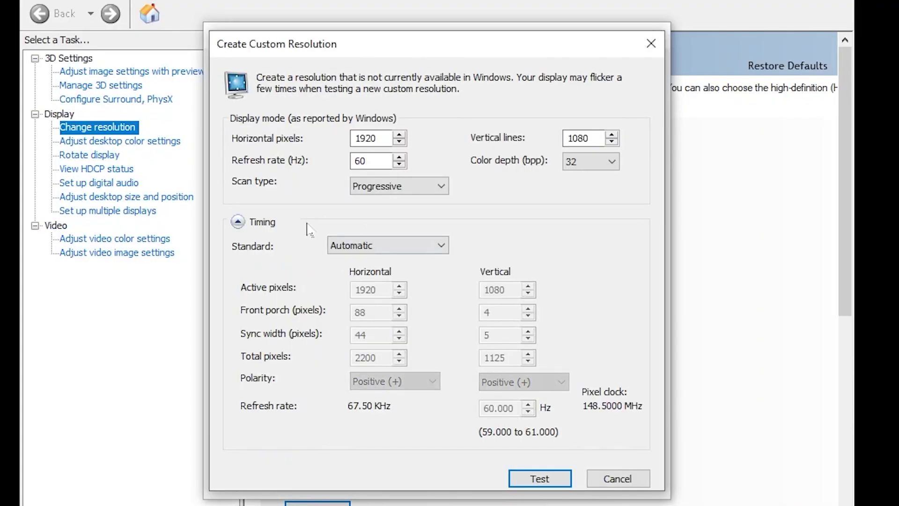
{"action": "double_click", "coordinate": [377, 138]}
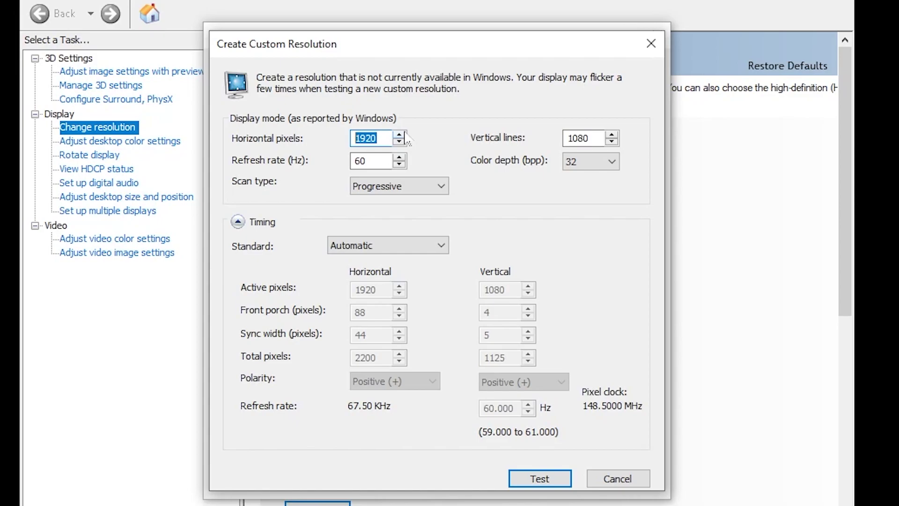
{"action": "type", "text": "12"}
{"action": "double_click", "coordinate": [589, 134]}
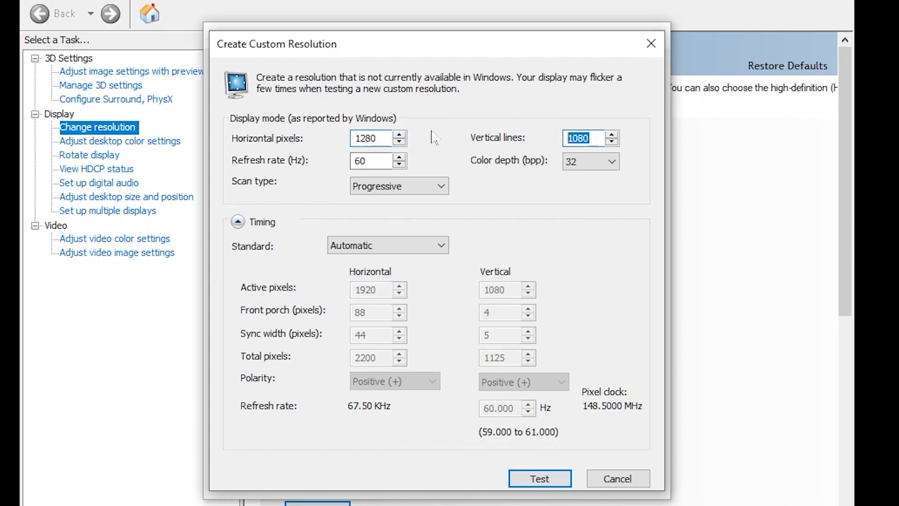
{"action": "type", "text": "800"}
{"action": "key", "text": "Tab"}
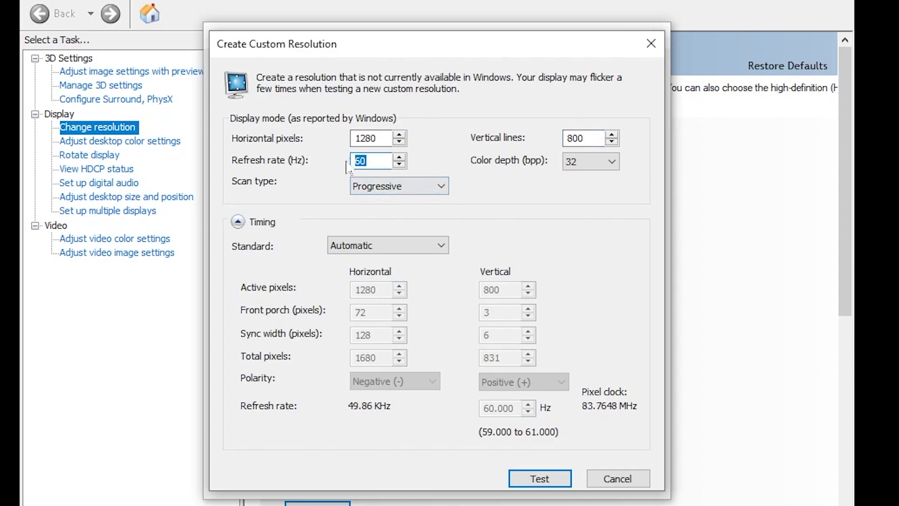
- Test the 1280 × 800 resolution, dismiss the duplicate notice, and close both custom-resolution dialogs
{"action": "left_click", "coordinate": [539, 482]}
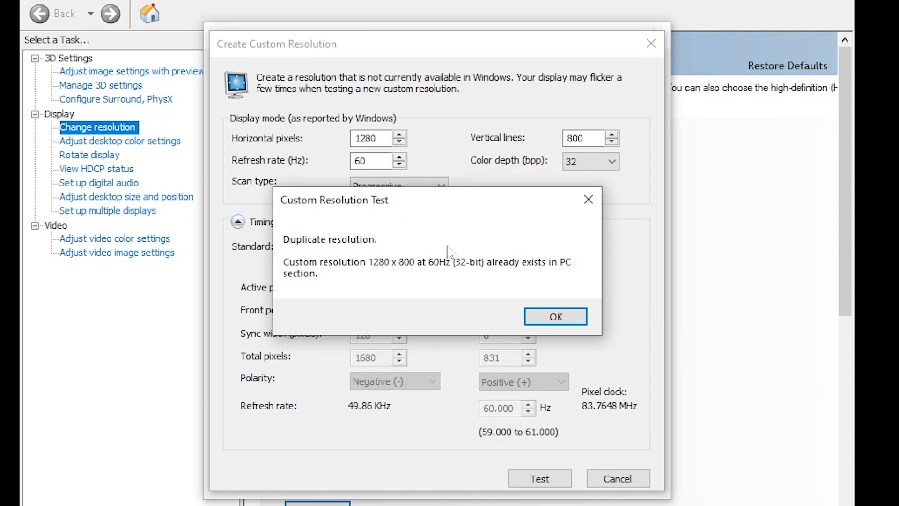
{"action": "left_click", "coordinate": [564, 317]}
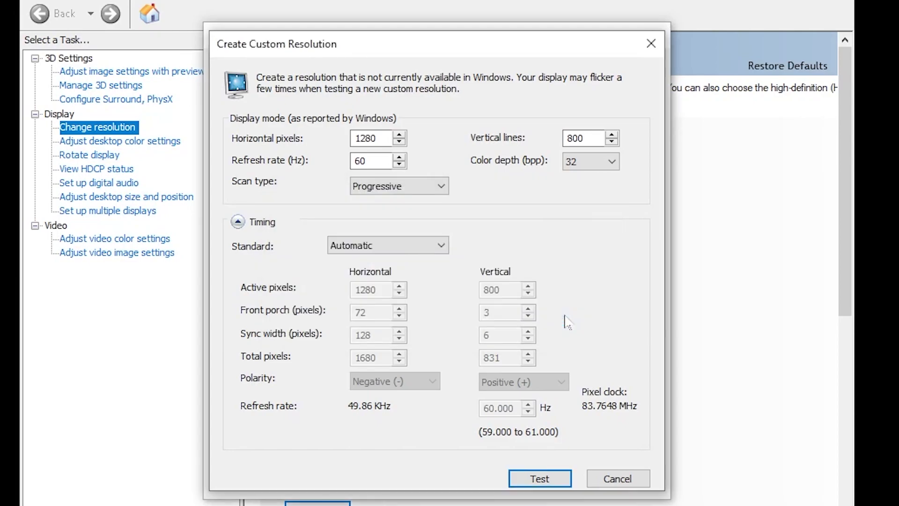
{"action": "left_click", "coordinate": [650, 44]}
{"action": "left_click", "coordinate": [655, 33]}
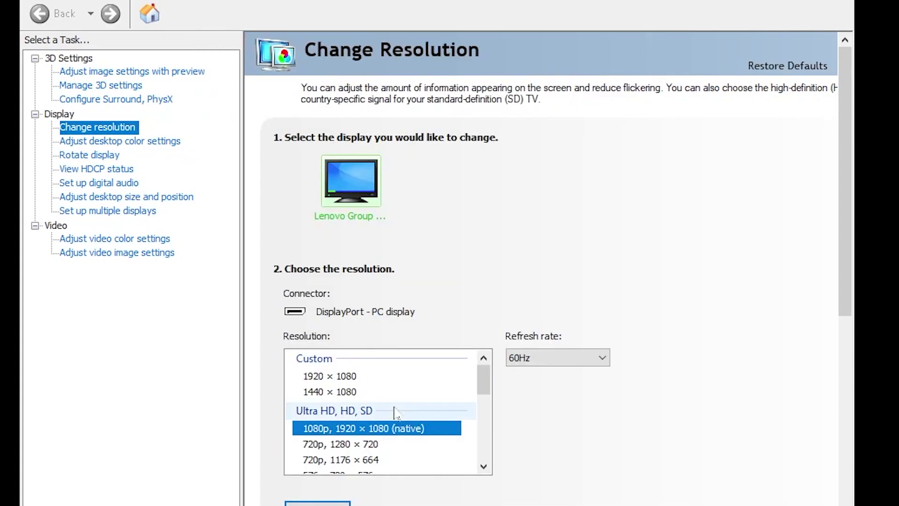
{"action": "scroll", "coordinate": [395, 412], "scroll_direction": "down", "scroll_amount": 2}
- Select 1280 × 800 in the NVIDIA Resolution list, then go to Adjust desktop size and position
{"action": "scroll", "coordinate": [394, 412], "scroll_direction": "down", "scroll_amount": 3}
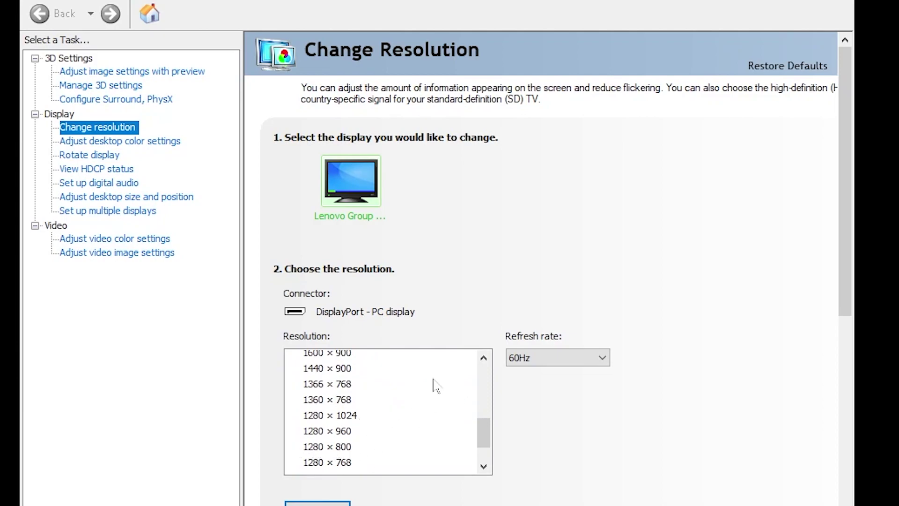
{"action": "left_click", "coordinate": [357, 447]}
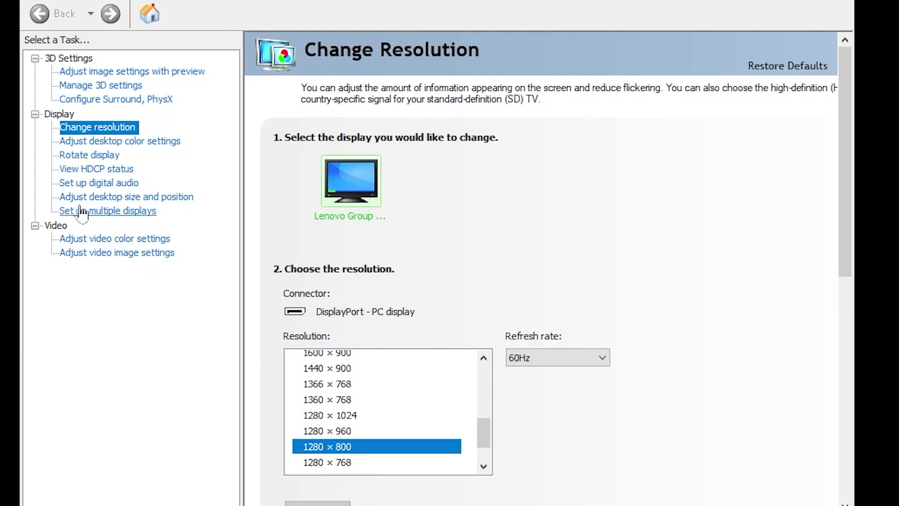
{"action": "left_click", "coordinate": [136, 197]}
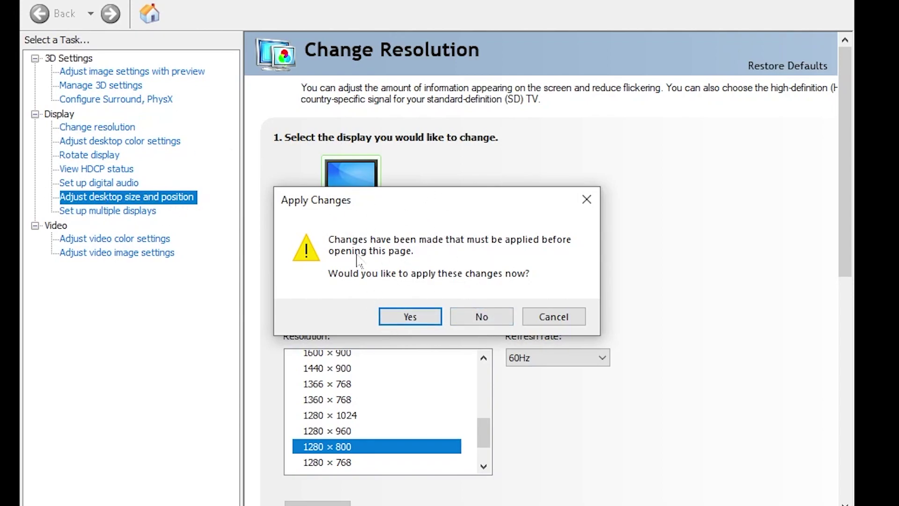
- Accept the pending 1280 × 800 change, confirm Full-screen scaling, and close NVIDIA Control Panel
{"action": "left_click", "coordinate": [479, 316]}
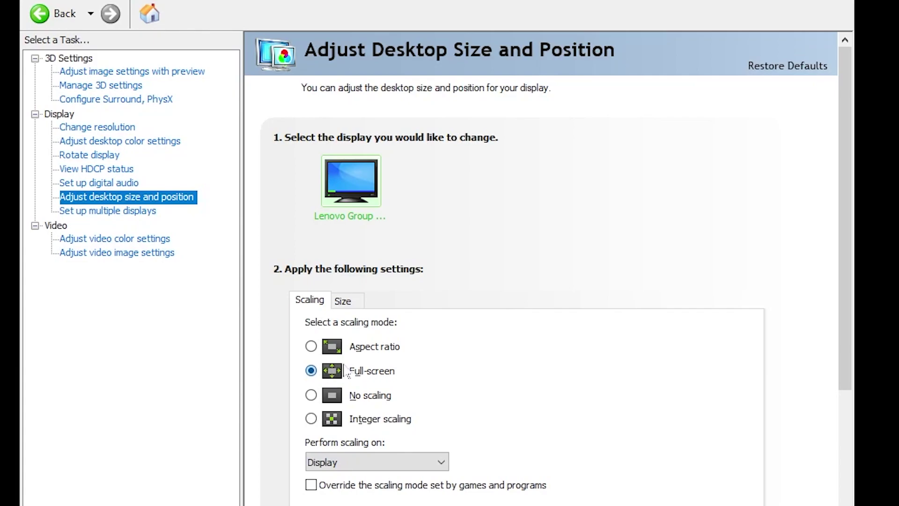
{"action": "scroll", "coordinate": [714, 486], "scroll_direction": "down", "scroll_amount": 2}
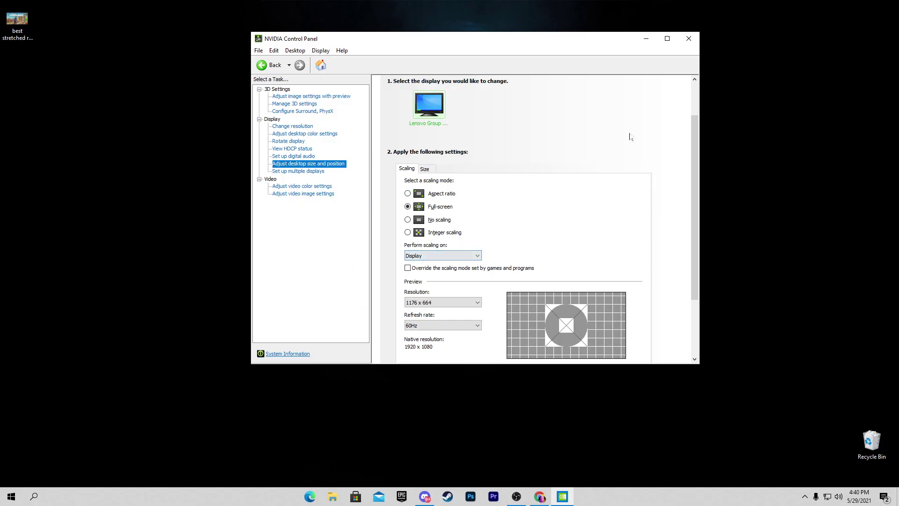
{"action": "left_click", "coordinate": [688, 38]}
{"action": "right_click", "coordinate": [448, 130]}
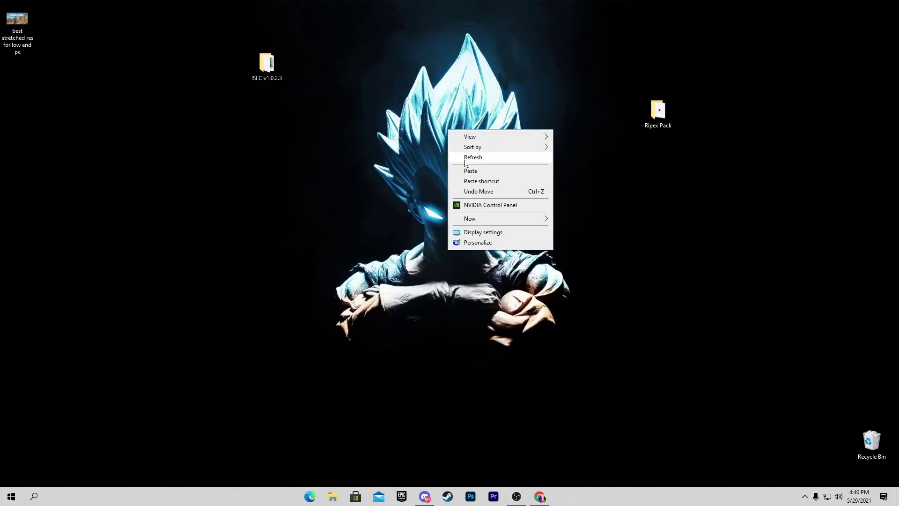
- In Windows Display settings, pick 1280 × 800 as the display resolution, then close Settings
{"action": "left_click", "coordinate": [473, 234]}
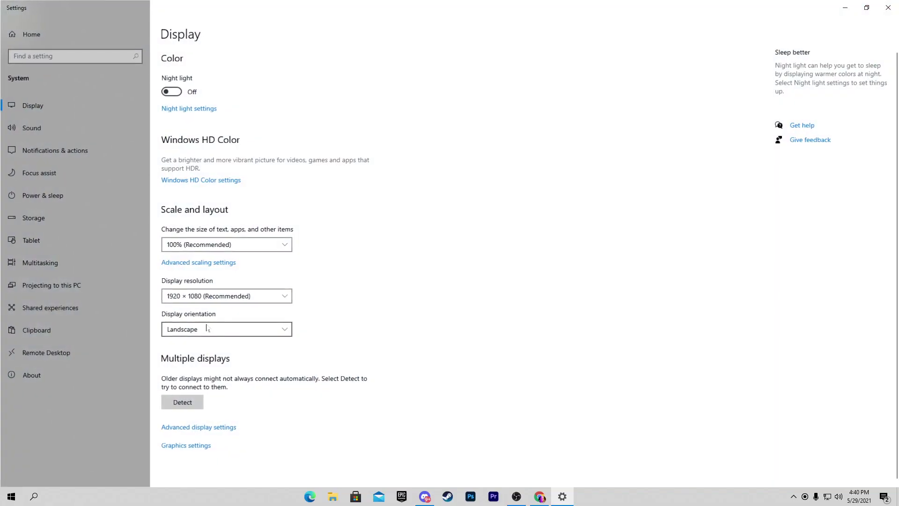
{"action": "left_click", "coordinate": [200, 299]}
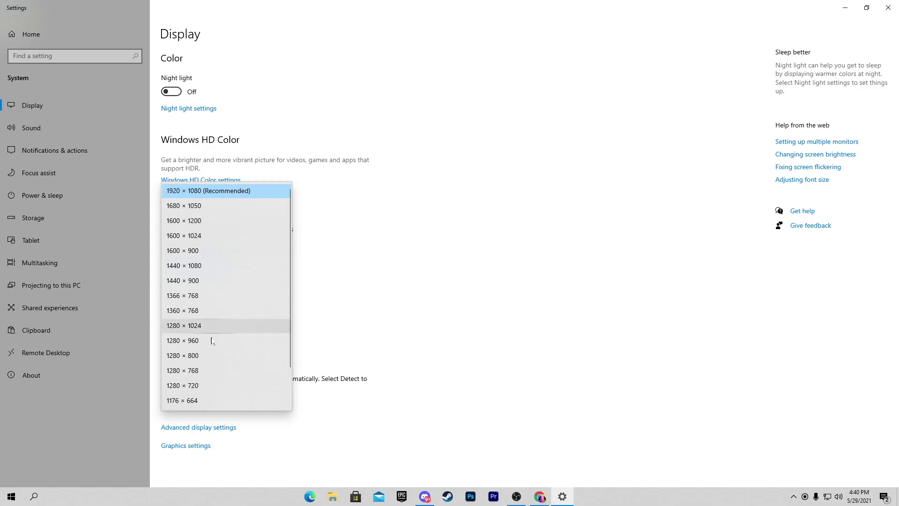
{"action": "left_click", "coordinate": [191, 357]}
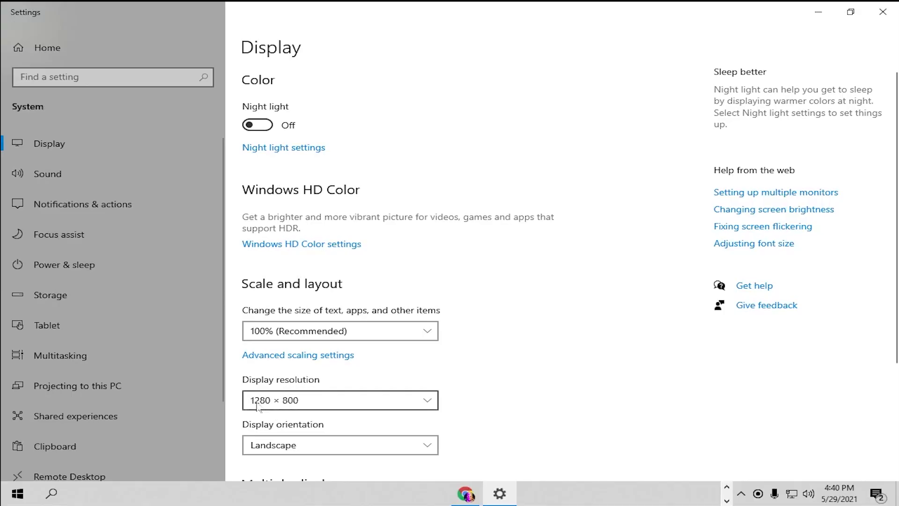
{"action": "left_click", "coordinate": [882, 11]}
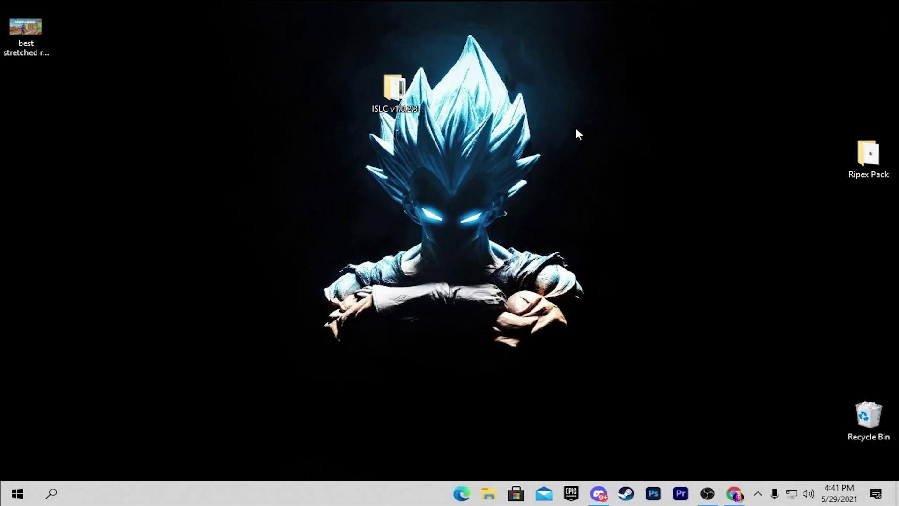